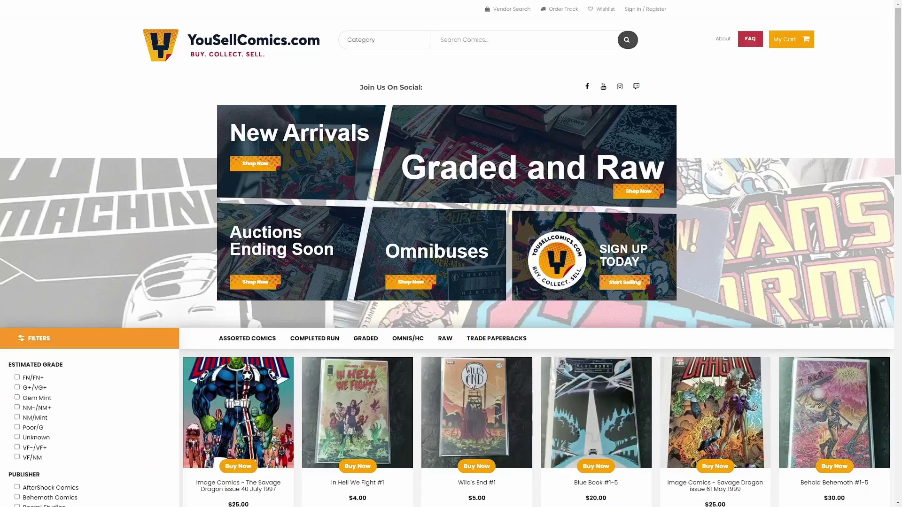
scroll(451, 253, down, 1)
scroll(451, 254, down, 2)
scroll(451, 253, down, 2)
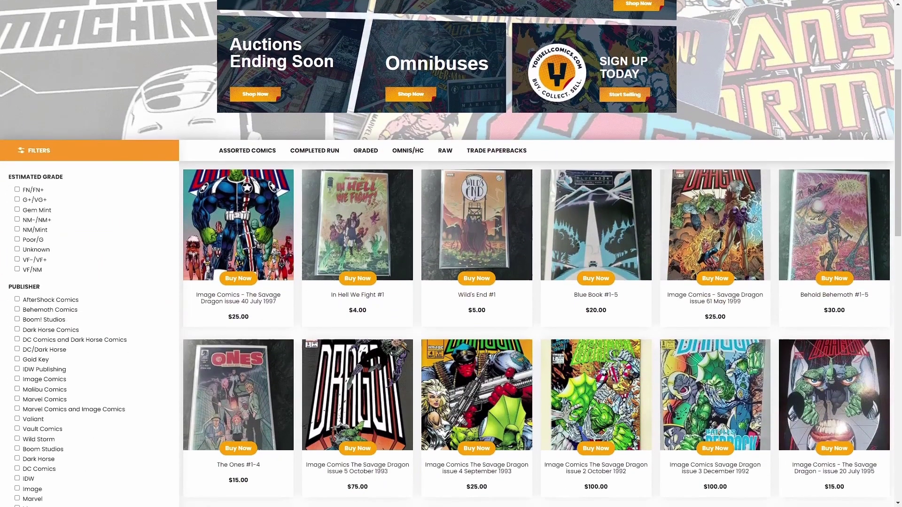
scroll(451, 254, down, 1)
scroll(452, 254, down, 1)
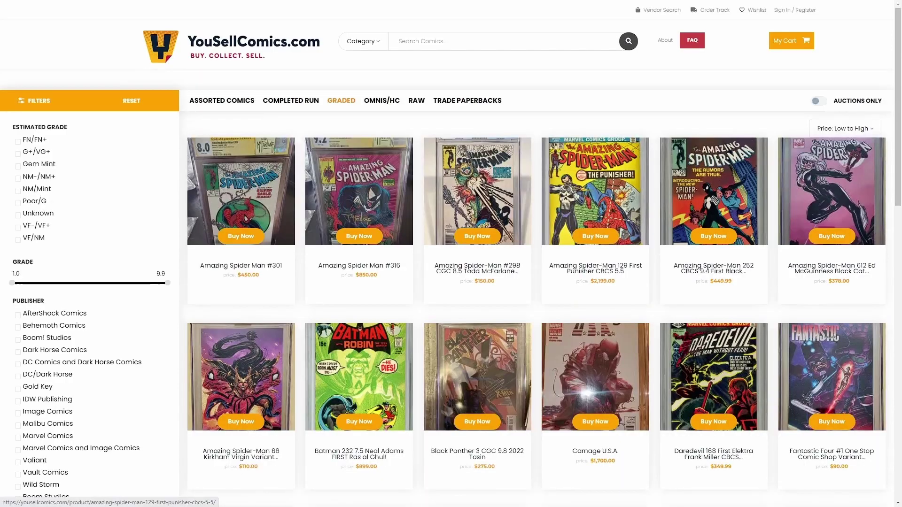
scroll(451, 254, down, 2)
scroll(451, 254, down, 2)
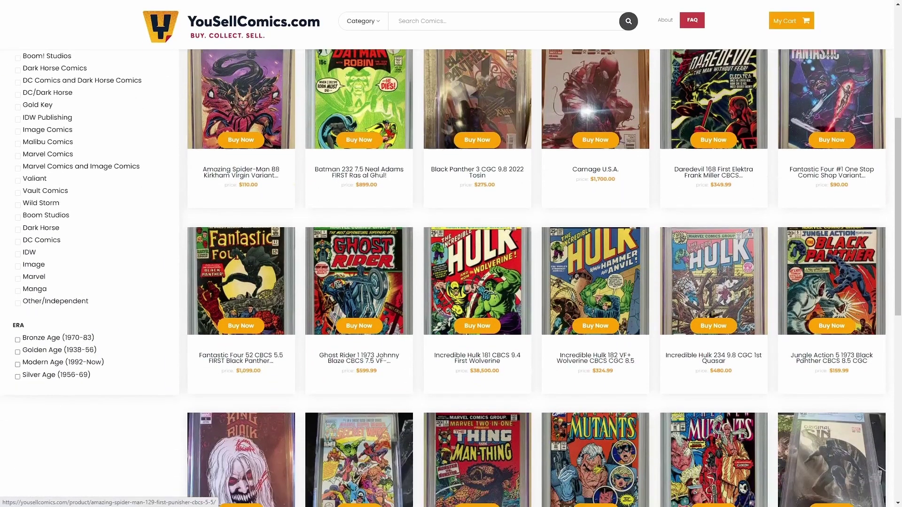
scroll(451, 254, down, 1)
scroll(451, 255, down, 1)
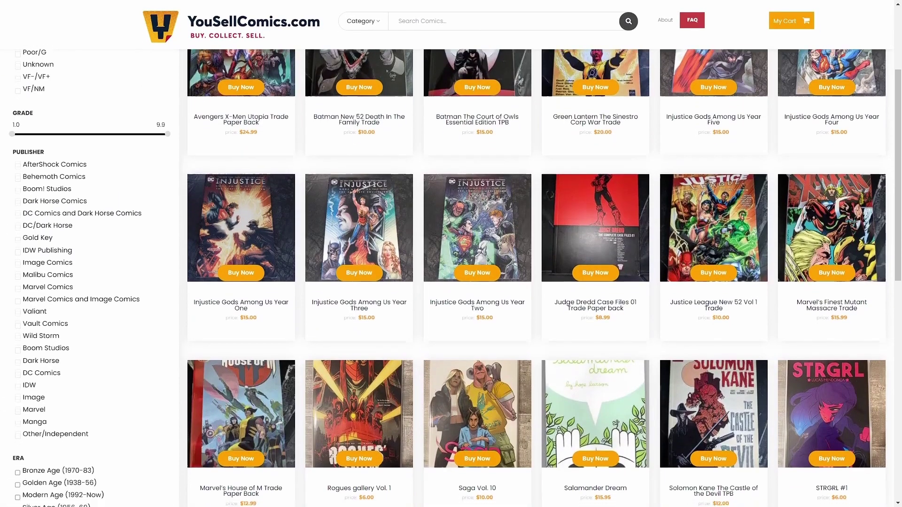
scroll(452, 282, down, 1)
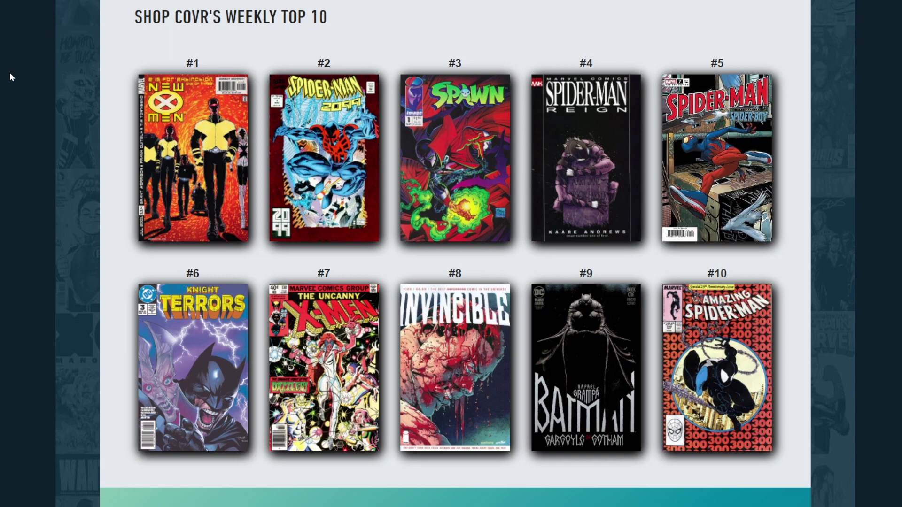
scroll(28, 63, down, 3)
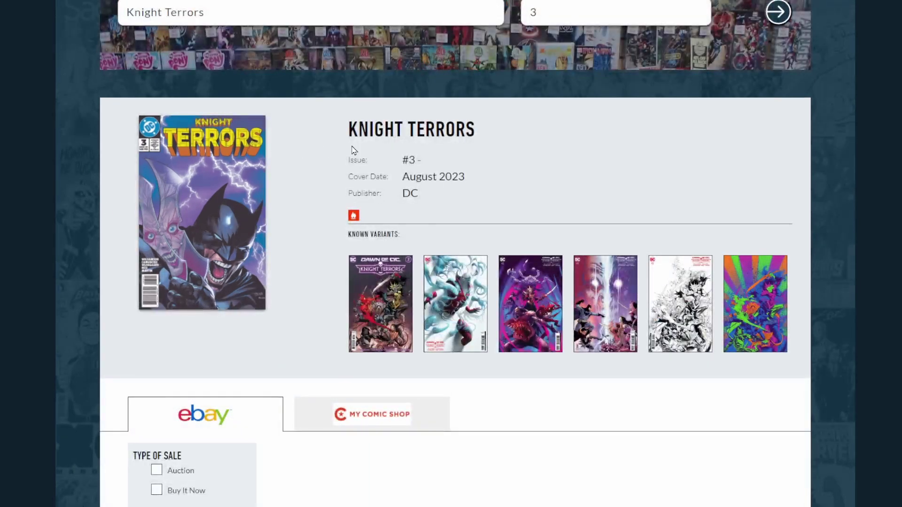
scroll(319, 136, down, 2)
scroll(458, 147, down, 4)
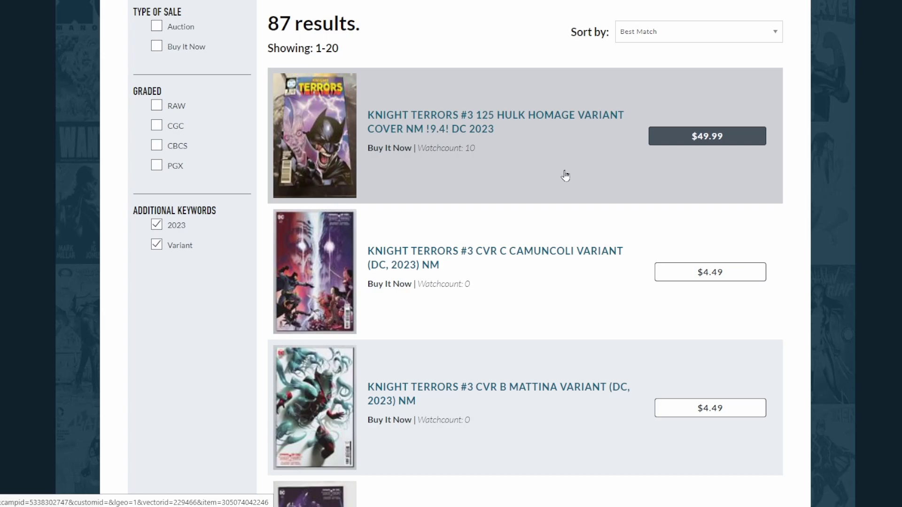
scroll(565, 175, down, 2)
scroll(564, 175, down, 3)
scroll(564, 174, down, 4)
scroll(562, 173, down, 1)
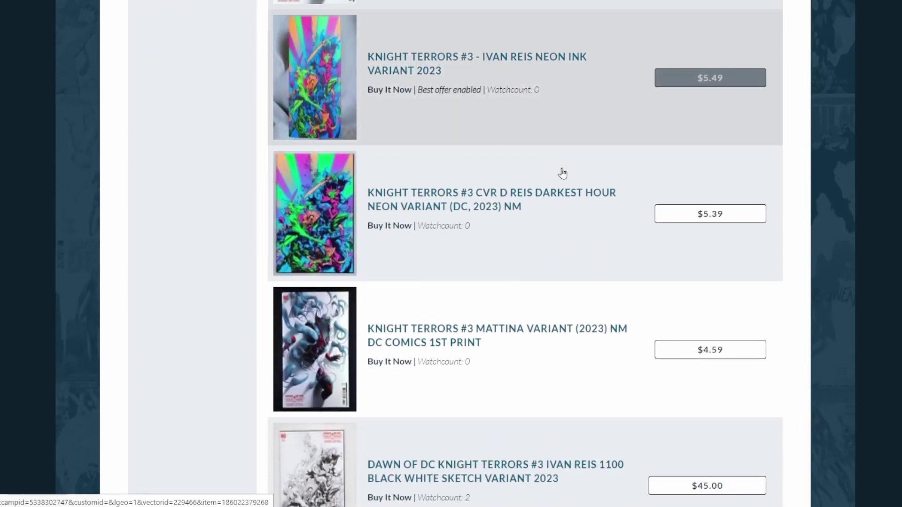
scroll(563, 173, down, 2)
scroll(561, 174, up, 4)
scroll(563, 176, up, 7)
scroll(564, 181, up, 3)
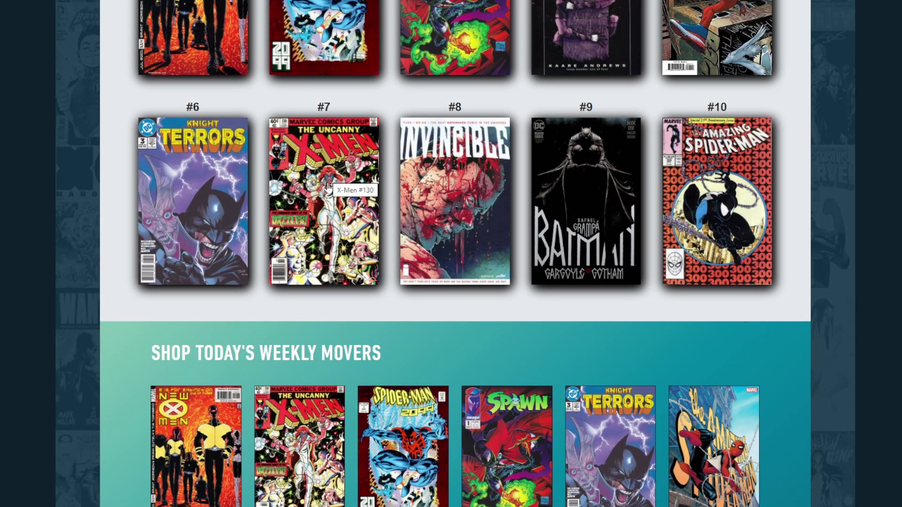
scroll(329, 184, up, 3)
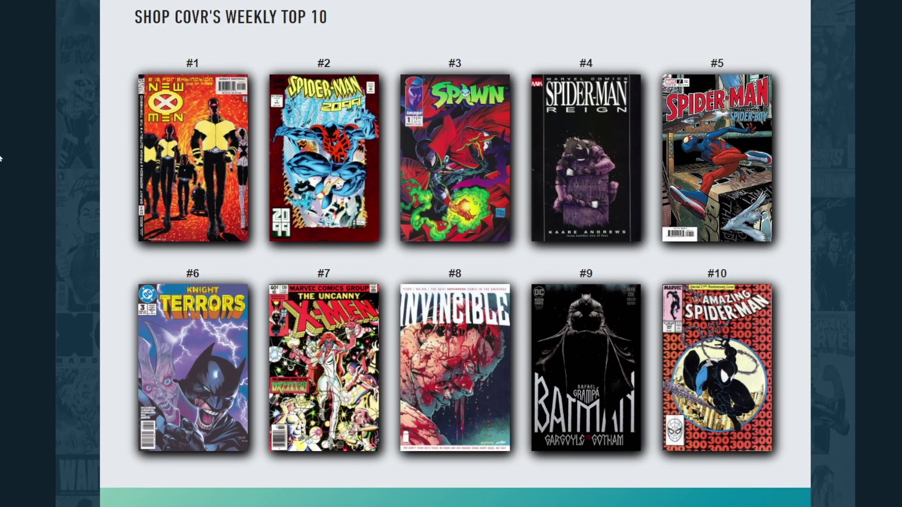
scroll(1, 158, down, 2)
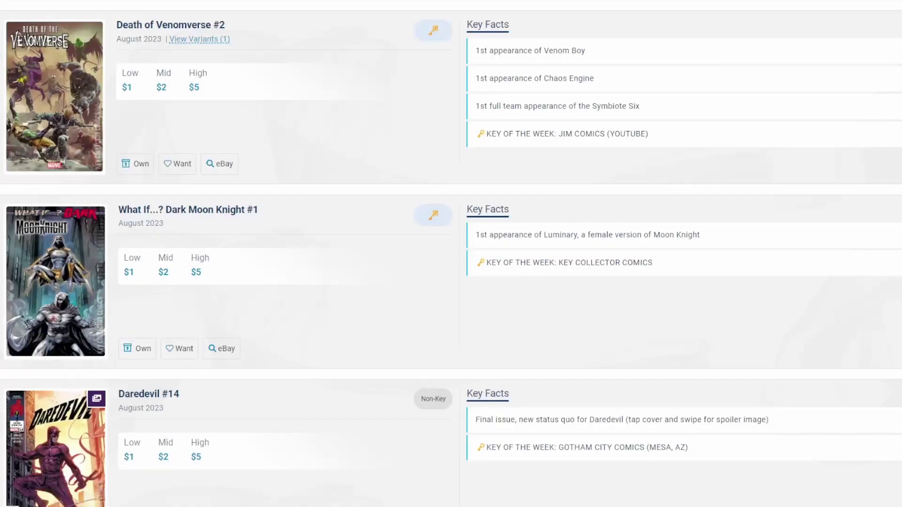
scroll(417, 64, down, 1)
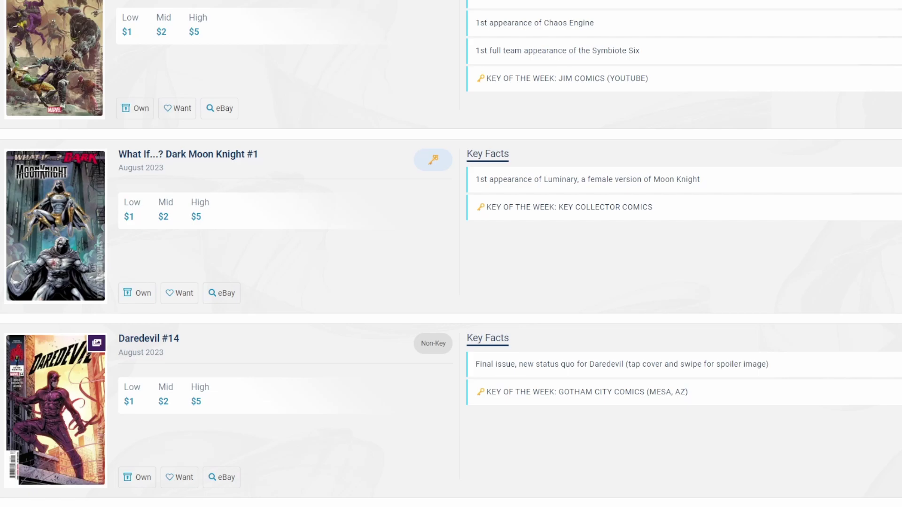
scroll(452, 254, up, 1)
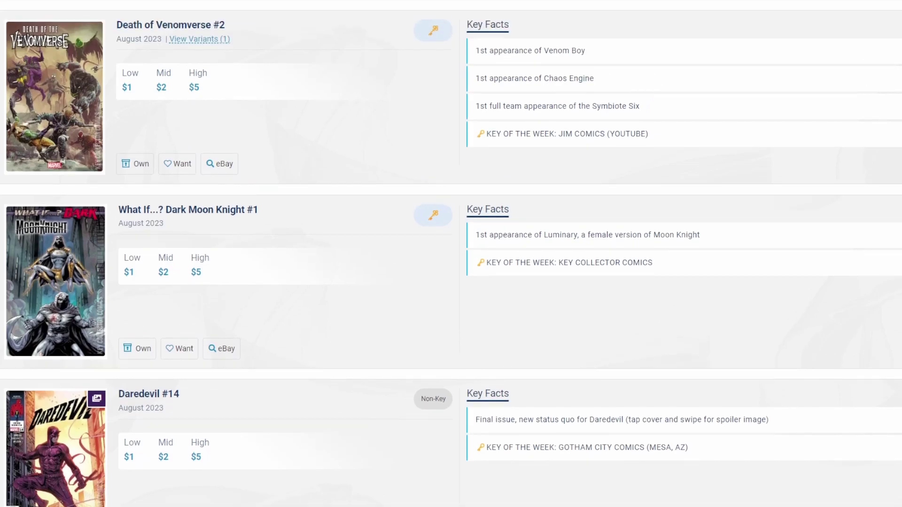
scroll(451, 254, down, 3)
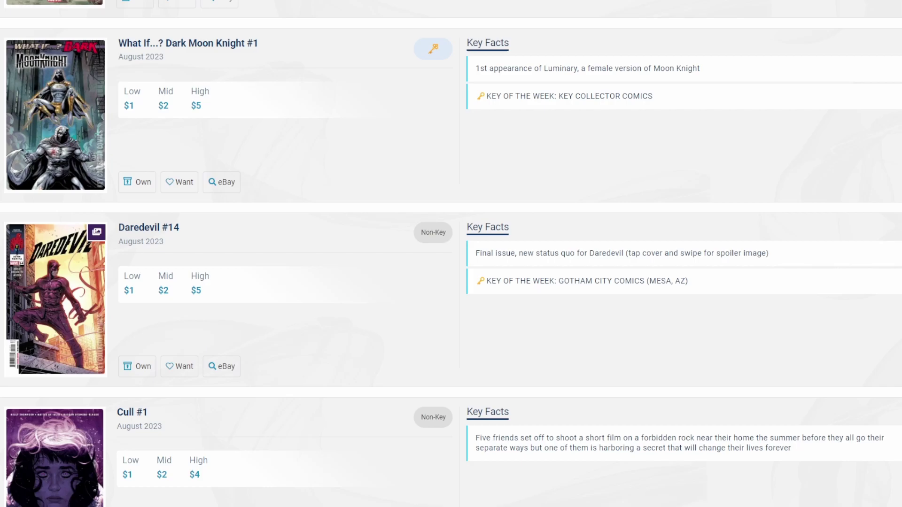
scroll(451, 254, down, 1)
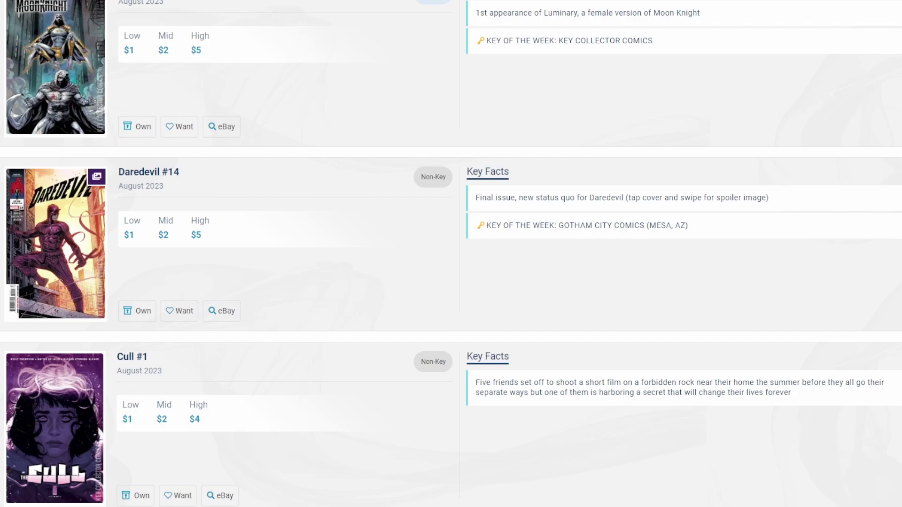
scroll(452, 254, down, 3)
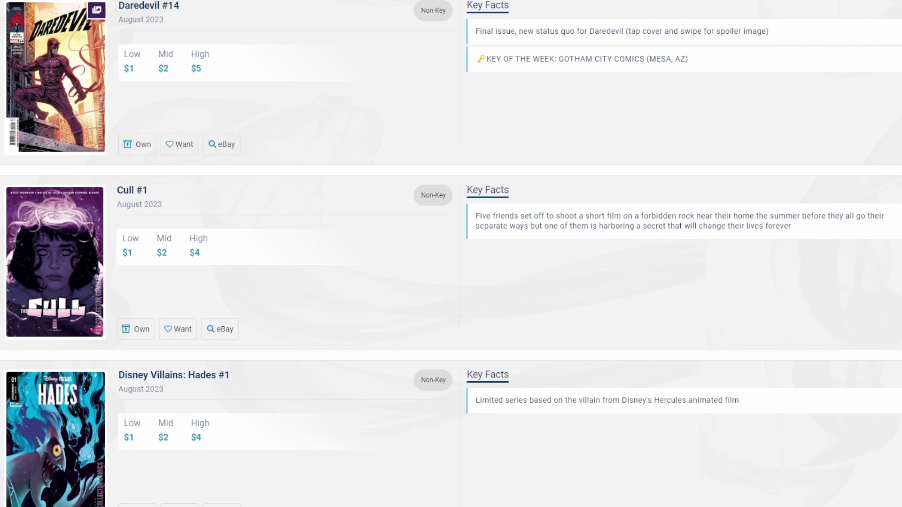
scroll(452, 254, down, 3)
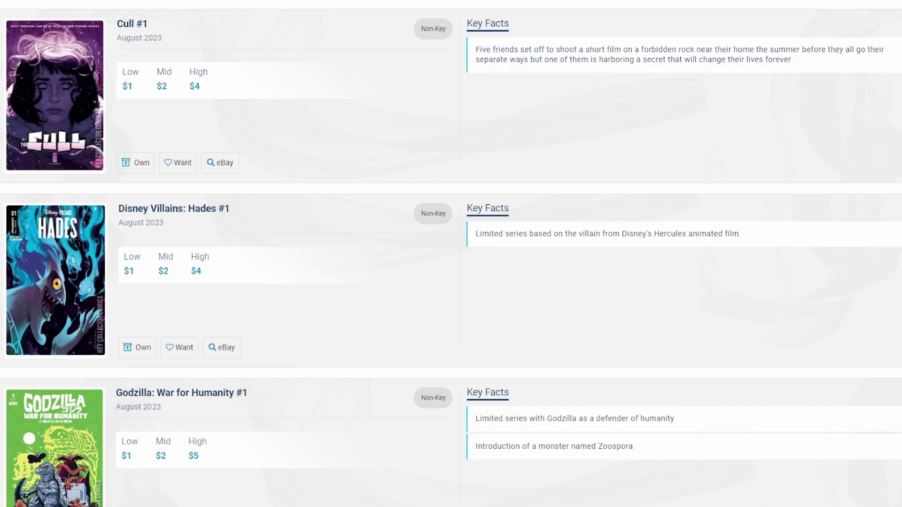
scroll(451, 254, down, 2)
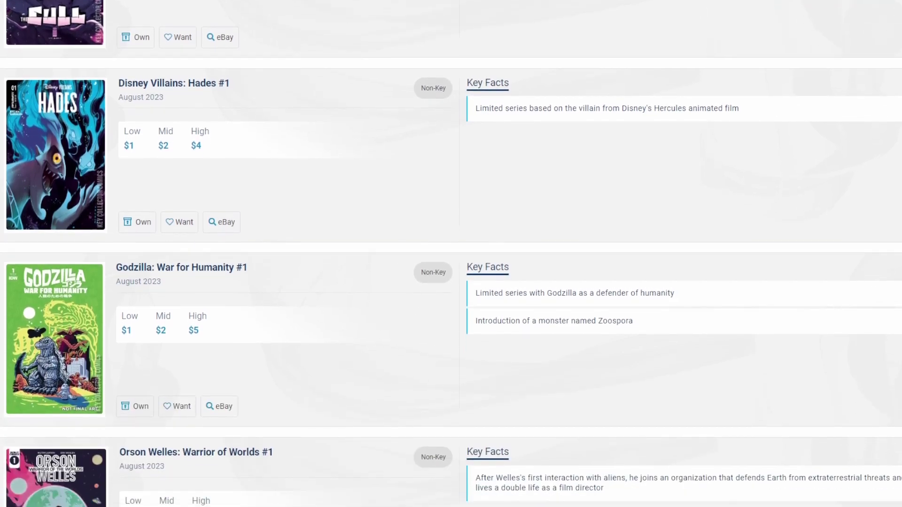
scroll(451, 254, down, 3)
scroll(451, 254, down, 2)
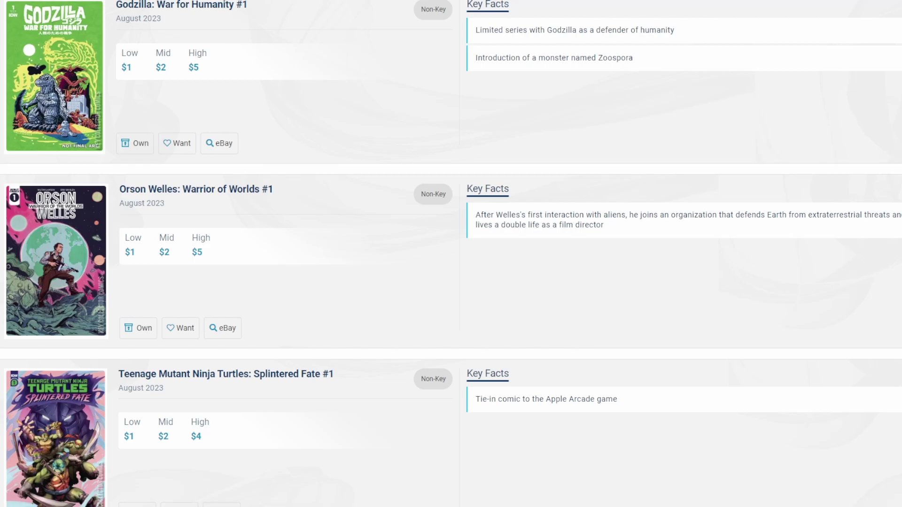
scroll(886, 128, down, 3)
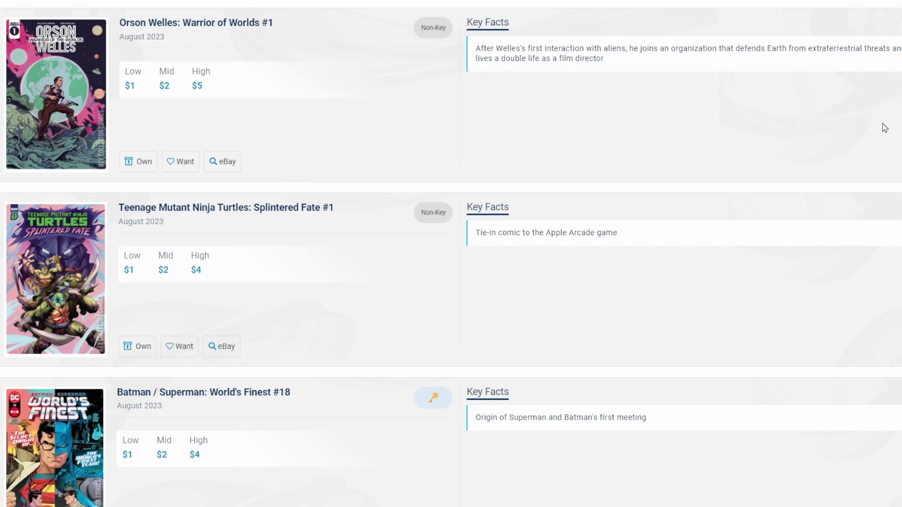
scroll(884, 128, down, 2)
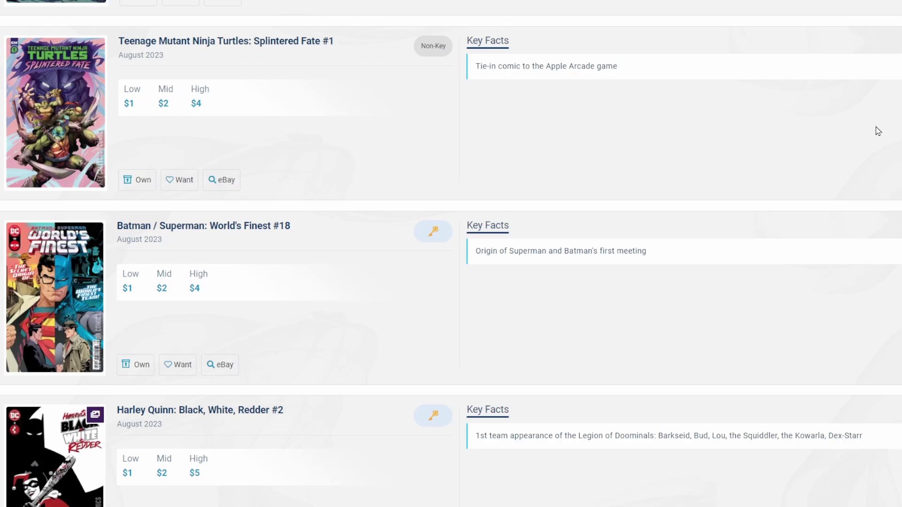
scroll(877, 132, down, 2)
scroll(876, 137, down, 1)
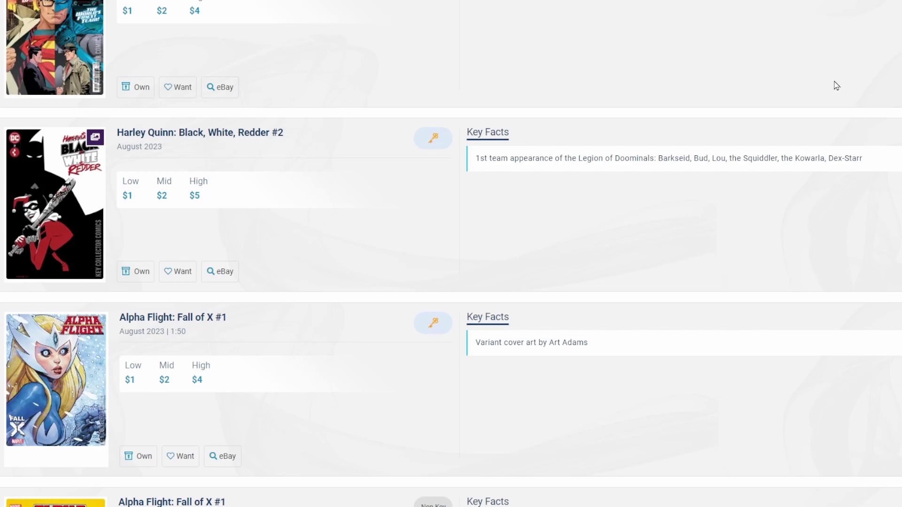
scroll(836, 85, down, 3)
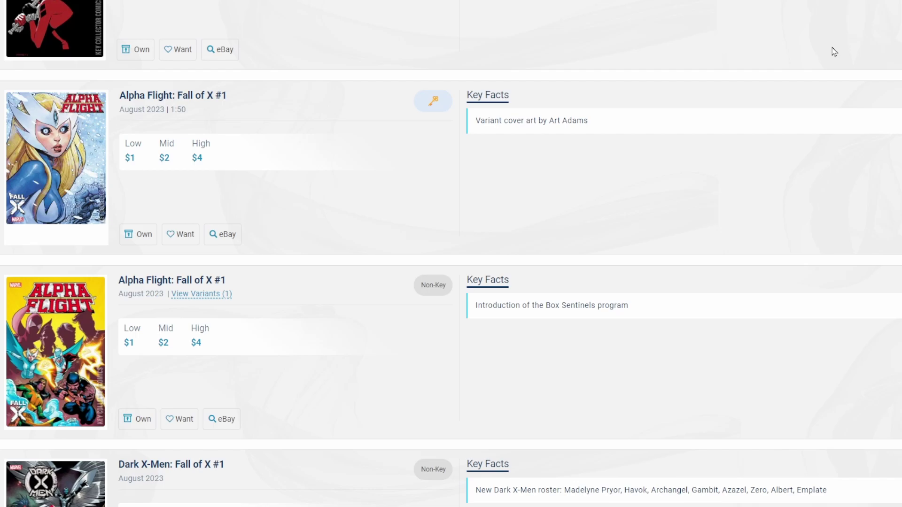
scroll(833, 48, down, 1)
scroll(832, 47, down, 2)
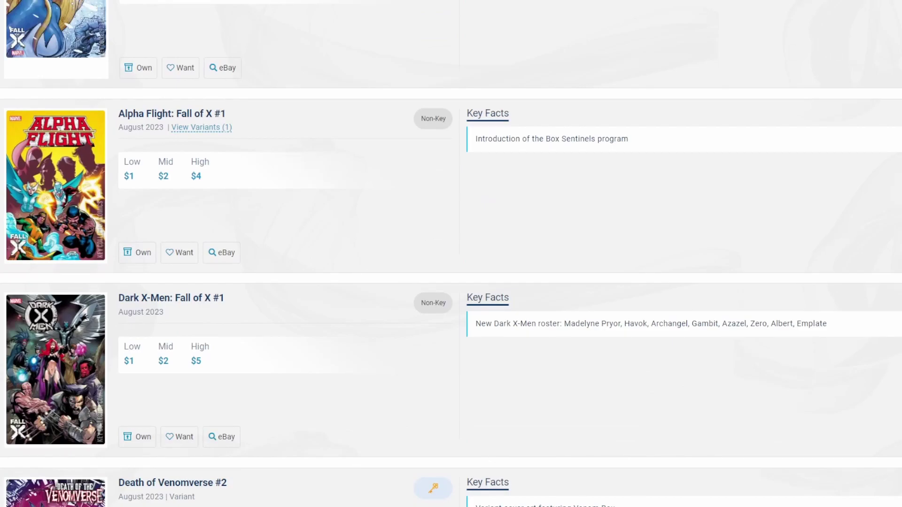
scroll(729, 45, down, 2)
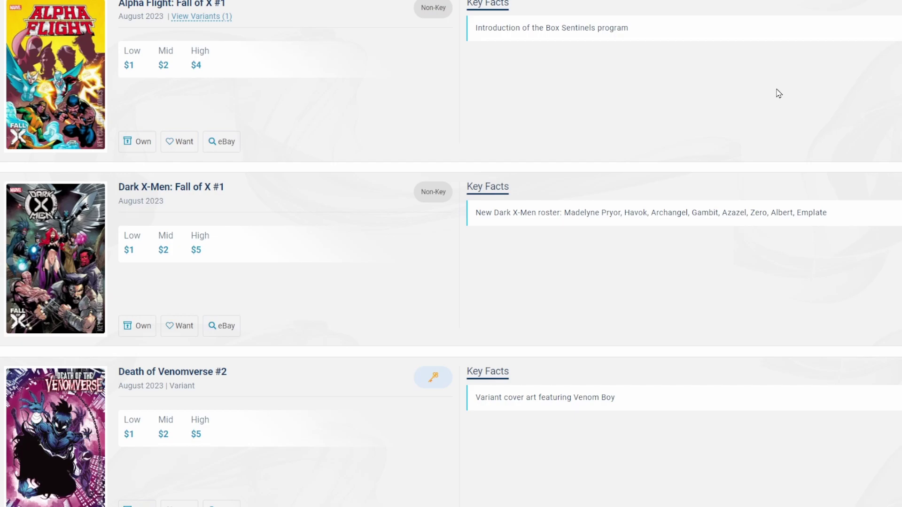
scroll(778, 93, down, 2)
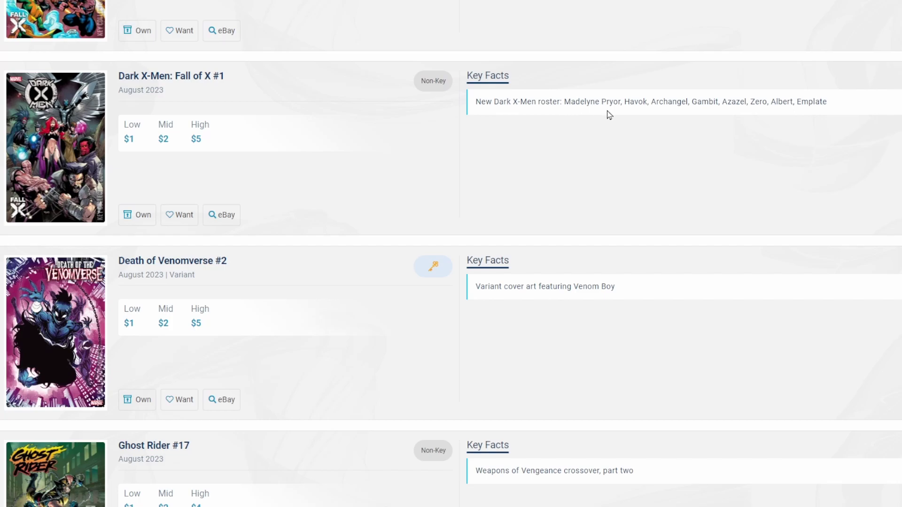
scroll(745, 120, down, 2)
scroll(765, 118, down, 2)
scroll(768, 119, up, 1)
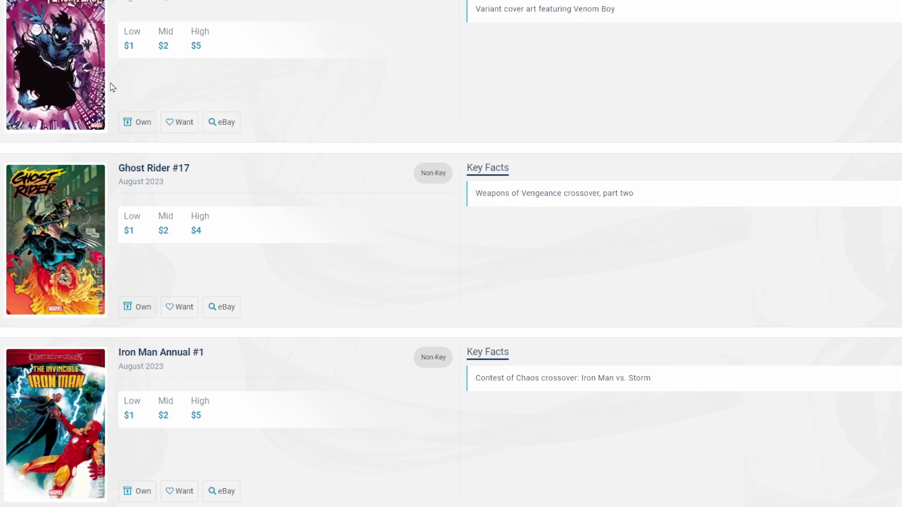
scroll(244, 70, up, 1)
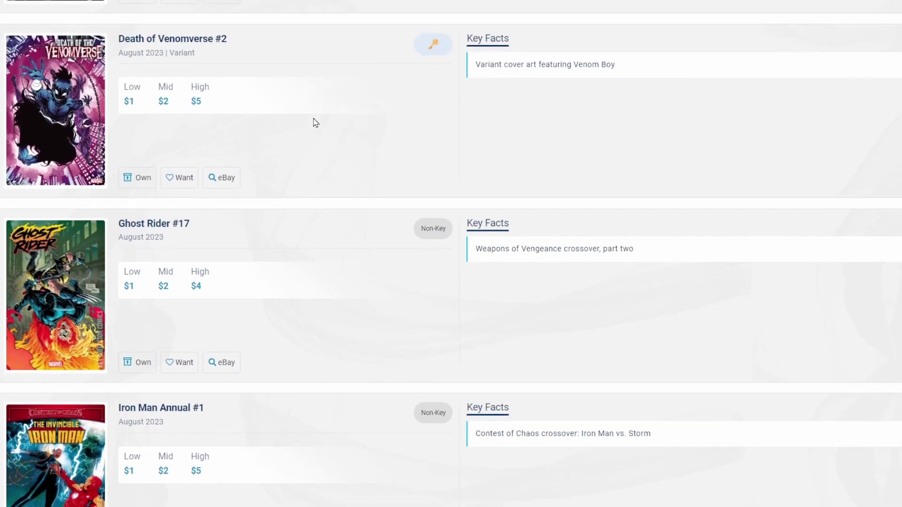
scroll(821, 153, down, 1)
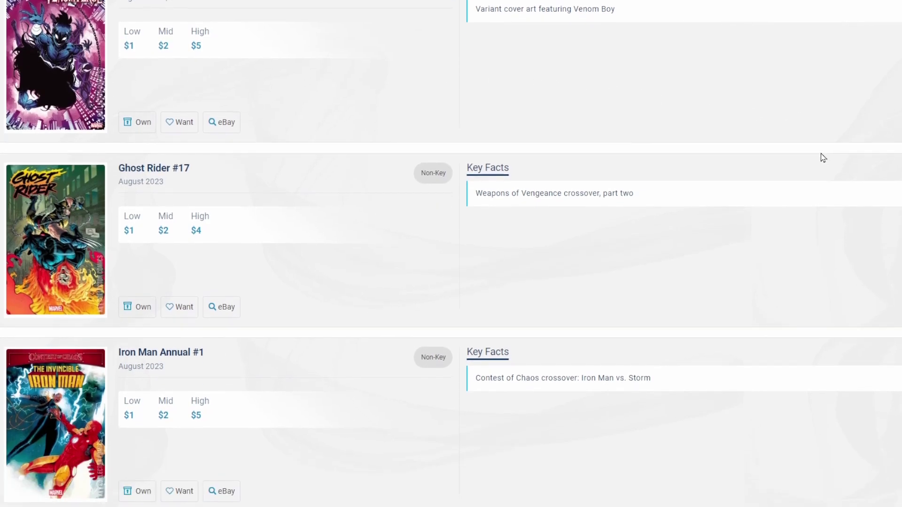
scroll(822, 155, down, 3)
scroll(821, 155, down, 1)
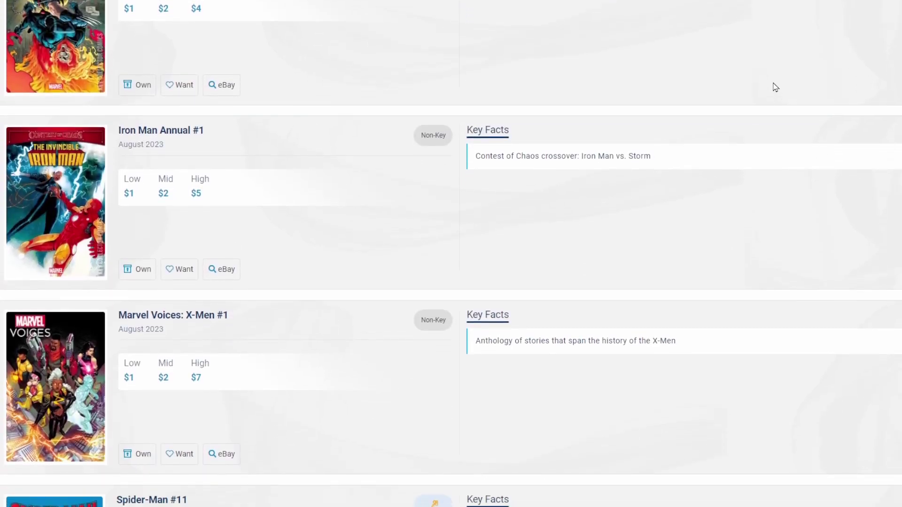
scroll(775, 87, down, 3)
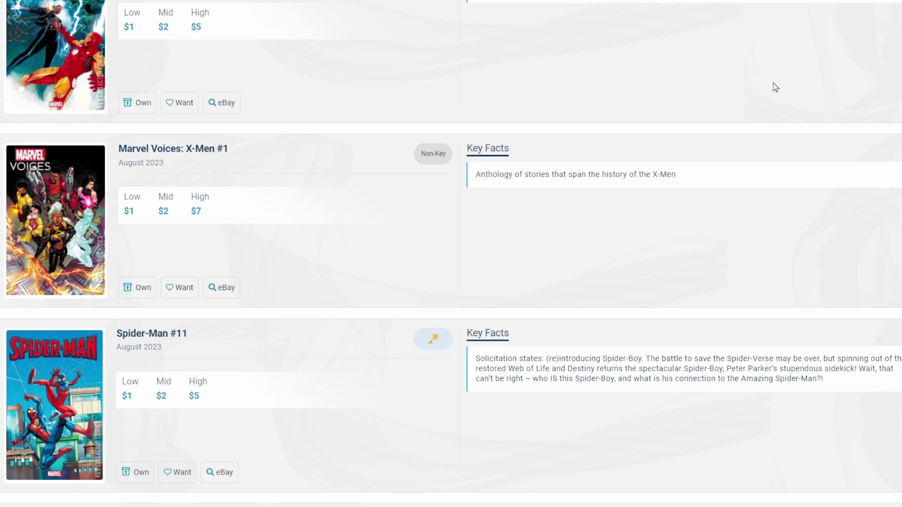
scroll(775, 86, up, 1)
scroll(774, 86, up, 1)
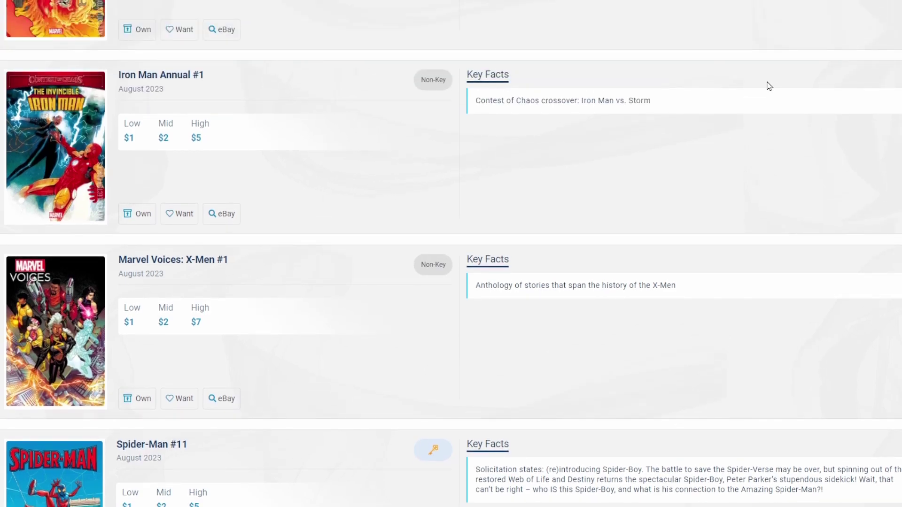
scroll(770, 86, down, 1)
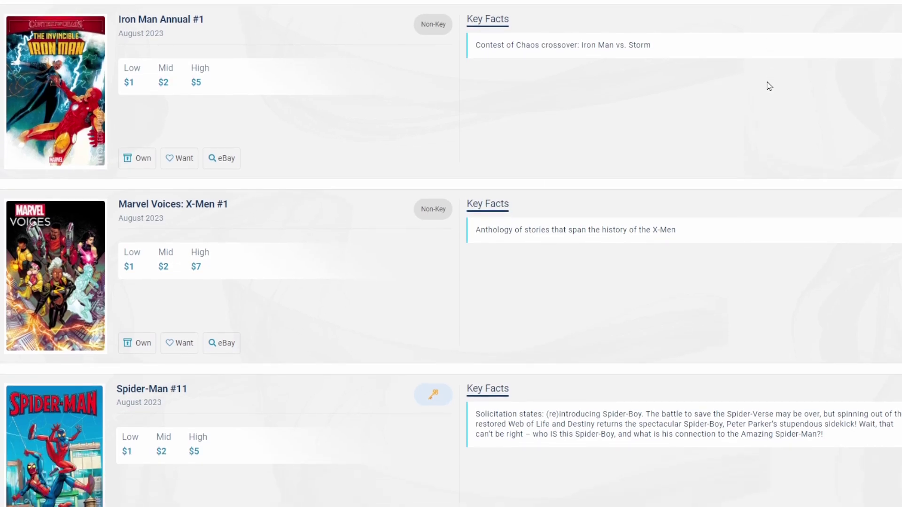
scroll(768, 86, down, 4)
scroll(740, 89, down, 1)
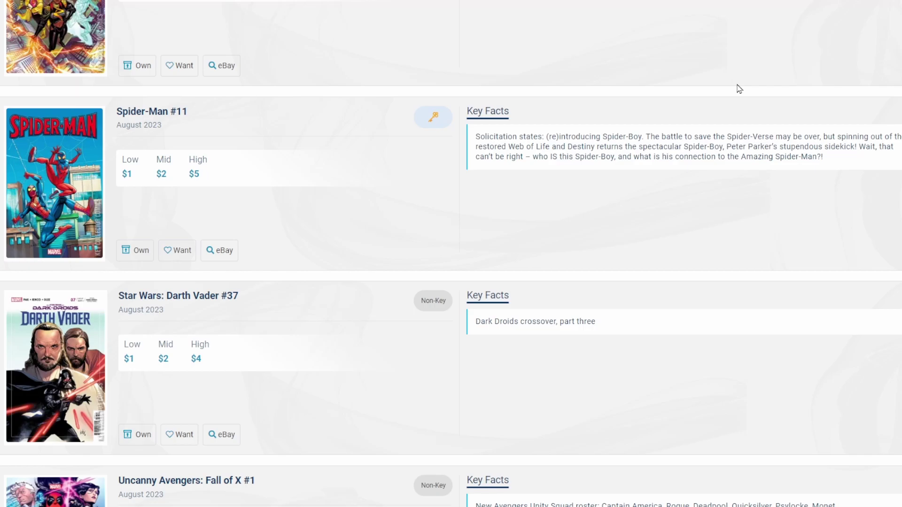
scroll(739, 89, down, 1)
scroll(739, 89, down, 2)
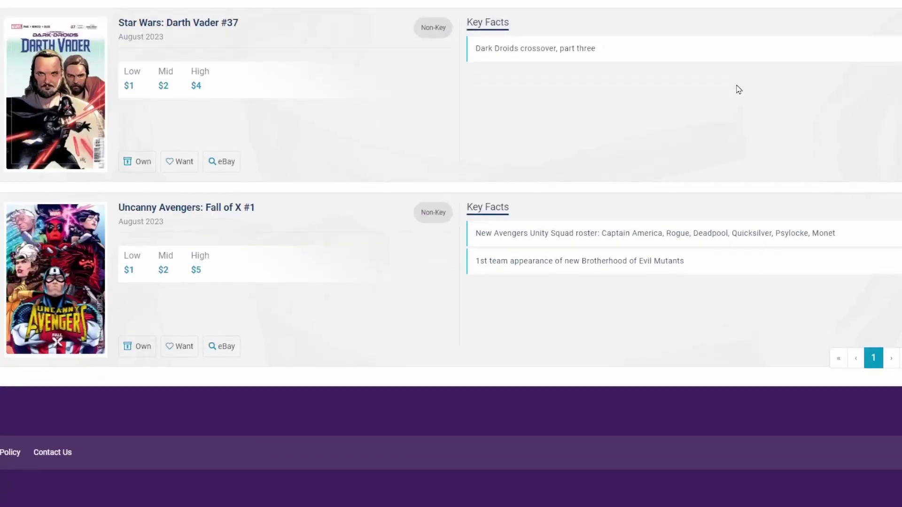
scroll(738, 89, up, 1)
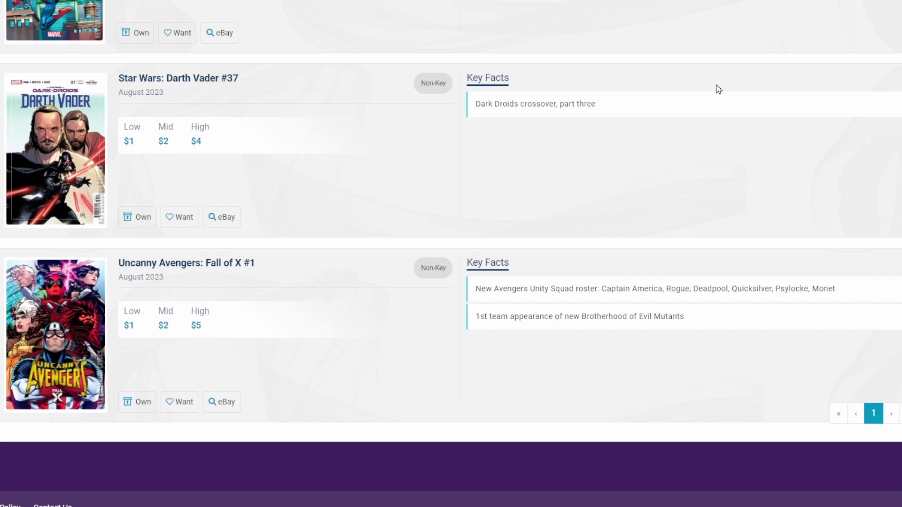
scroll(716, 85, down, 1)
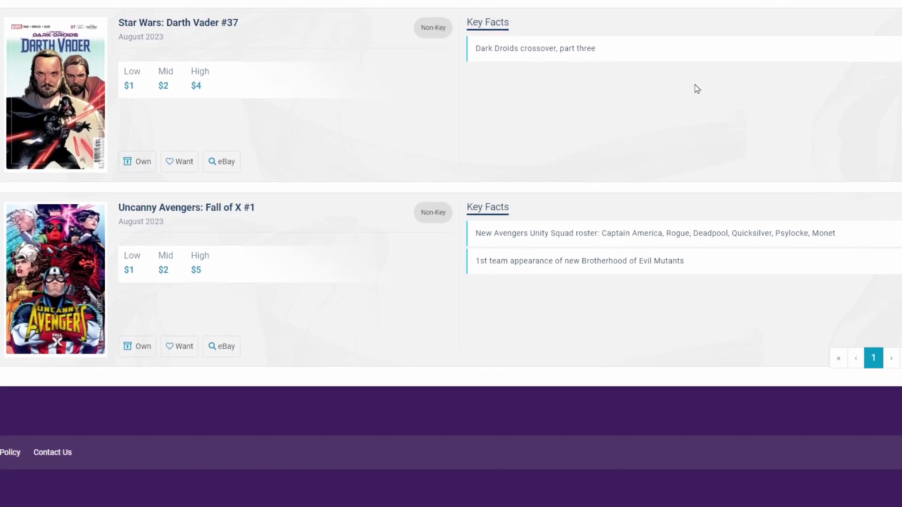
scroll(696, 84, up, 5)
scroll(688, 83, up, 6)
scroll(681, 79, up, 8)
scroll(680, 82, up, 7)
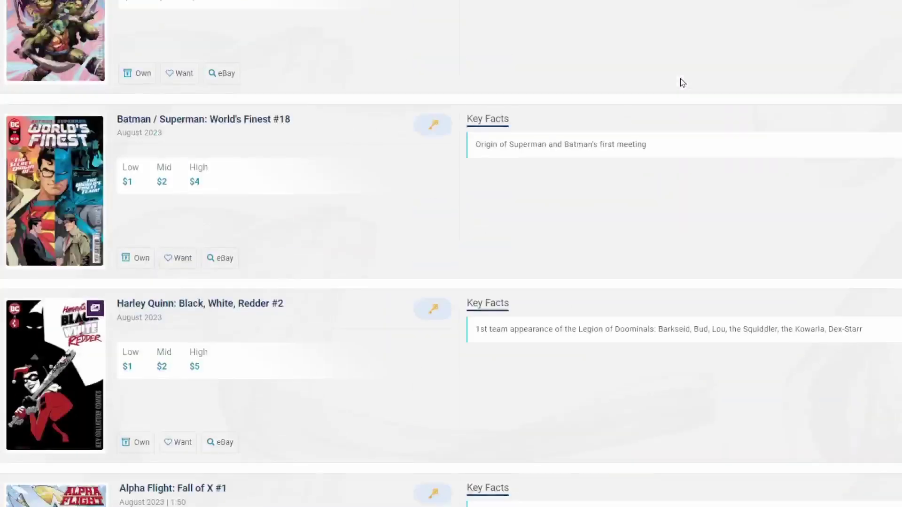
scroll(680, 83, up, 7)
scroll(680, 83, up, 7)
scroll(680, 83, up, 7)
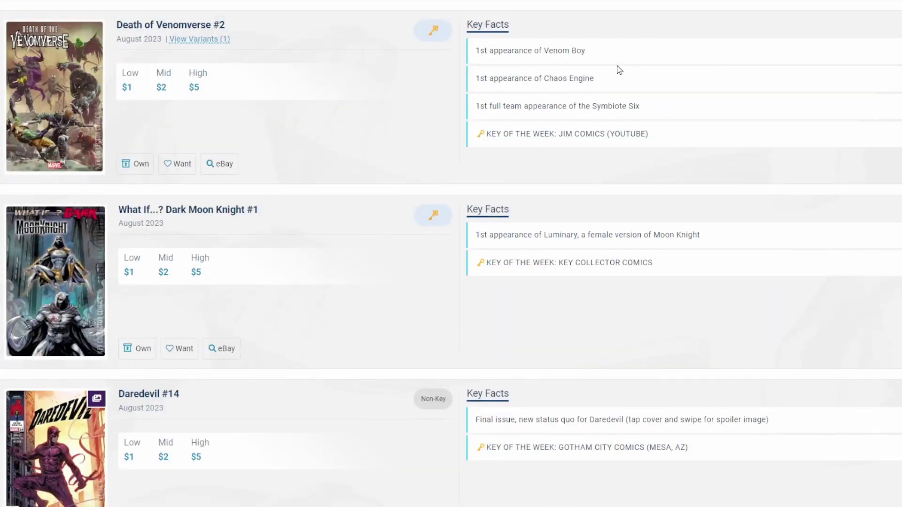
scroll(721, 84, down, 4)
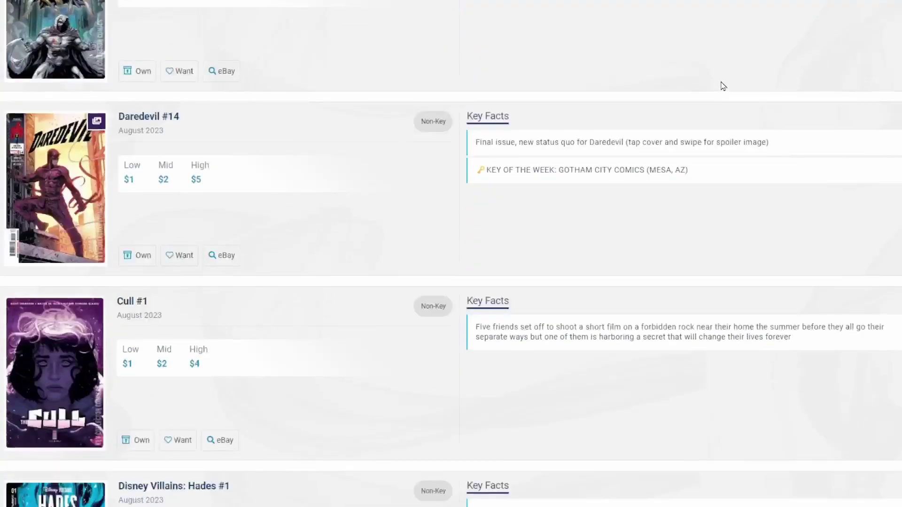
scroll(723, 84, down, 3)
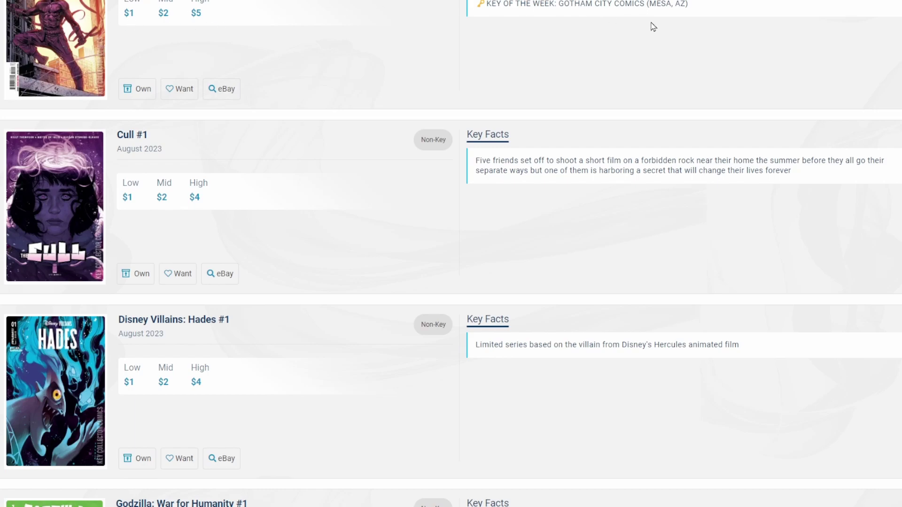
scroll(801, 62, down, 3)
scroll(801, 62, down, 4)
scroll(801, 62, down, 4)
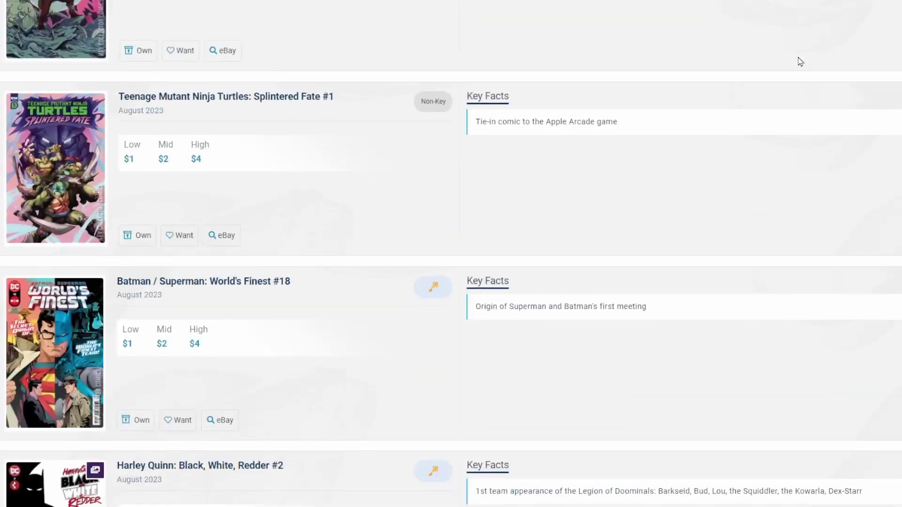
scroll(801, 62, down, 2)
scroll(801, 63, down, 2)
scroll(799, 63, down, 4)
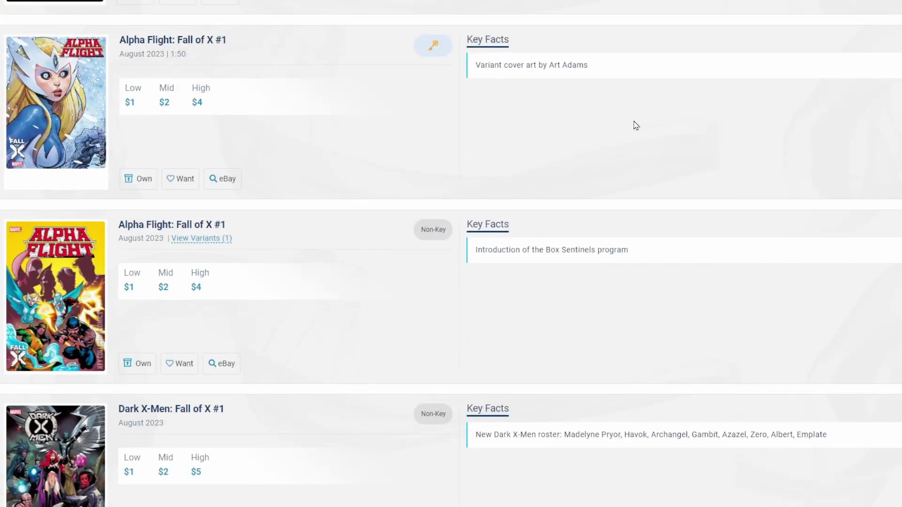
scroll(735, 121, down, 3)
scroll(736, 122, down, 2)
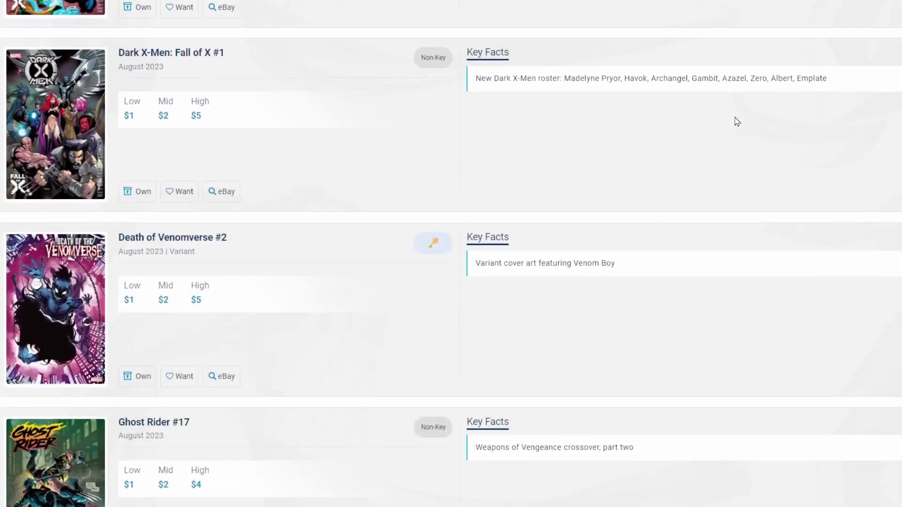
scroll(735, 121, down, 2)
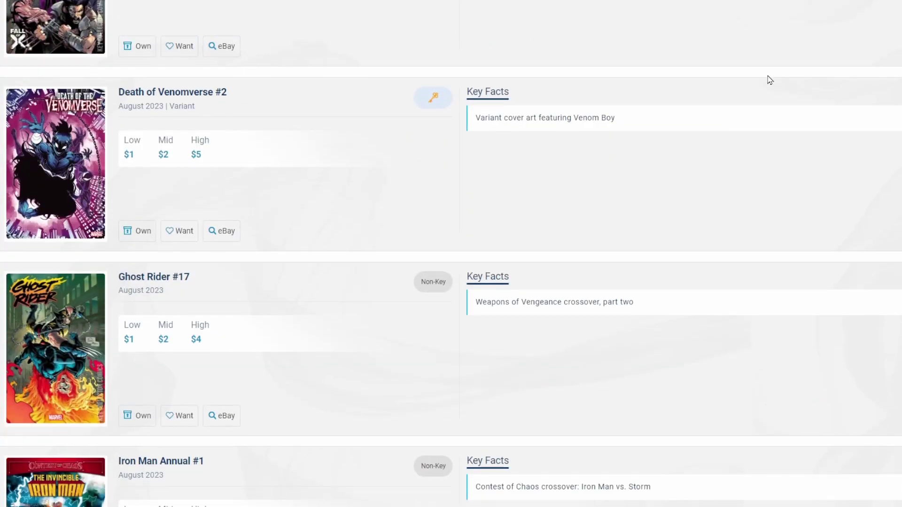
scroll(768, 83, down, 4)
scroll(772, 85, down, 1)
scroll(772, 82, down, 3)
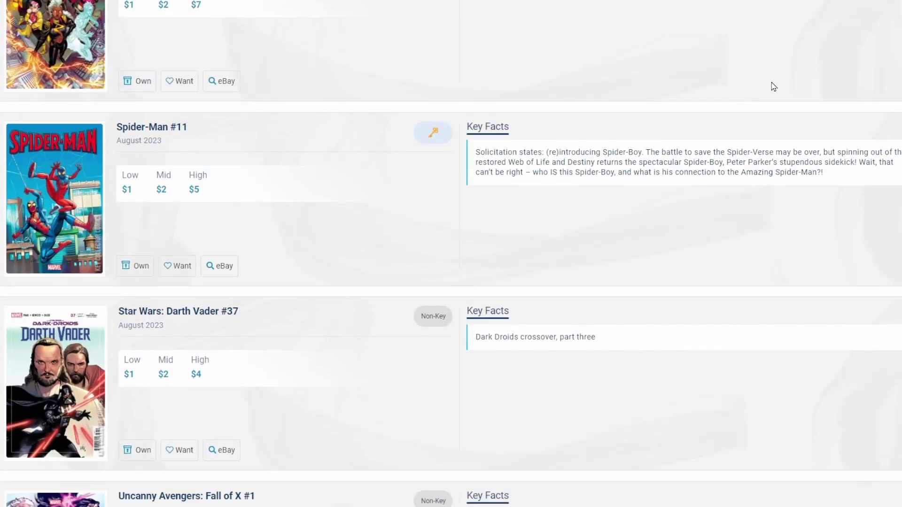
scroll(772, 83, down, 3)
scroll(772, 91, up, 5)
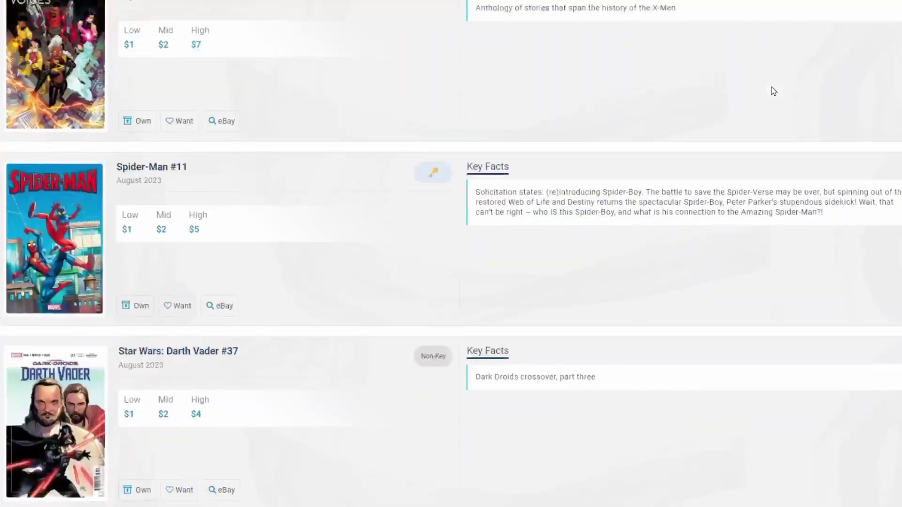
scroll(771, 91, down, 3)
scroll(750, 92, up, 5)
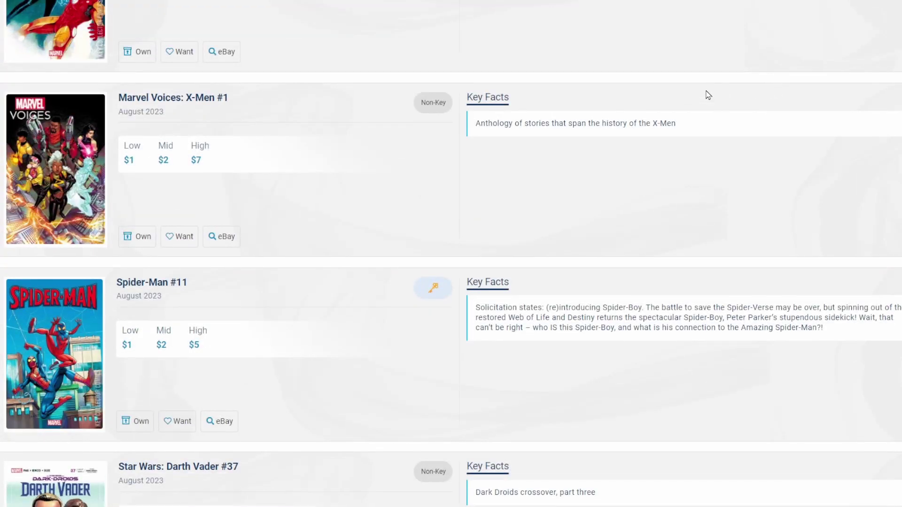